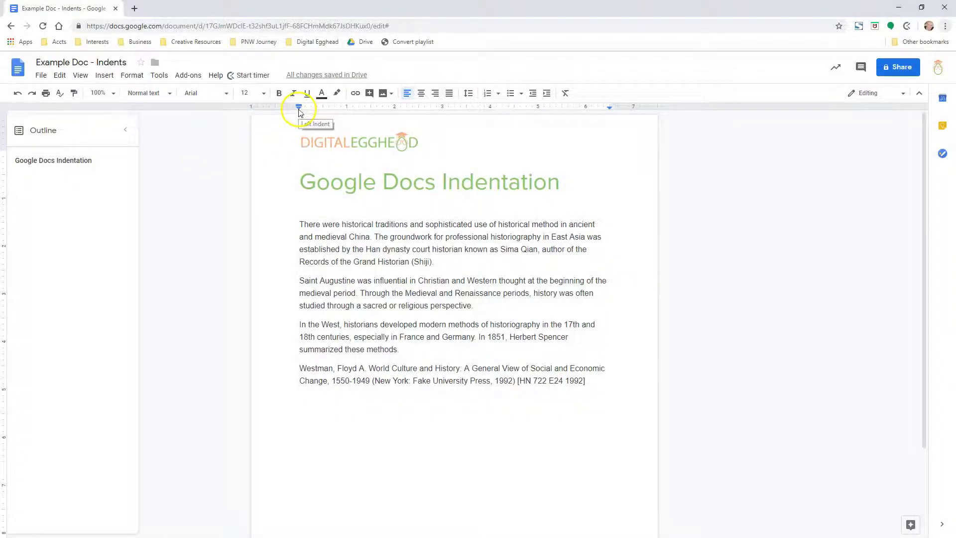
# Try a left indent and then a first-line indent on the first paragraph, undoing both.
pyautogui.moveTo(298, 110); pyautogui.dragTo(322, 108)
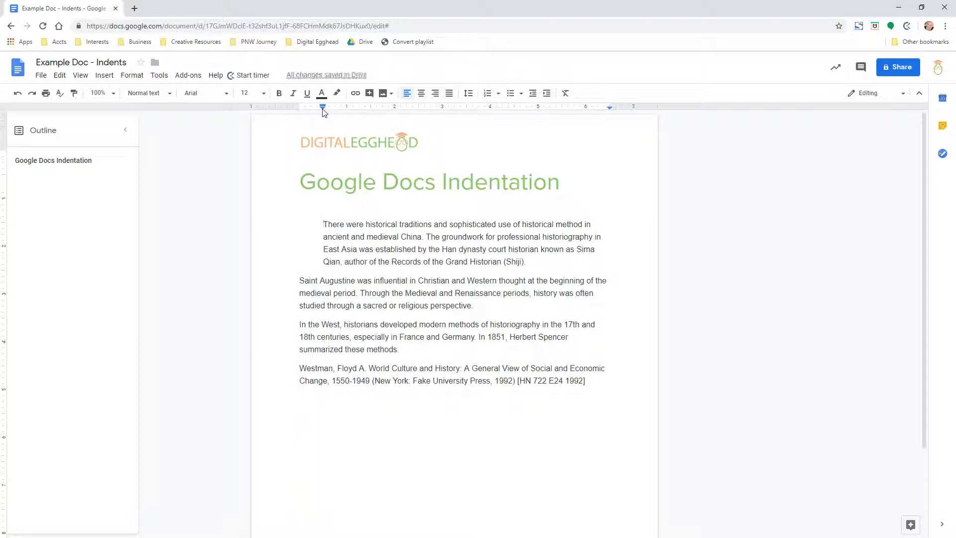
pyautogui.click(323, 109)
pyautogui.hotkey('ctrl', 'z')
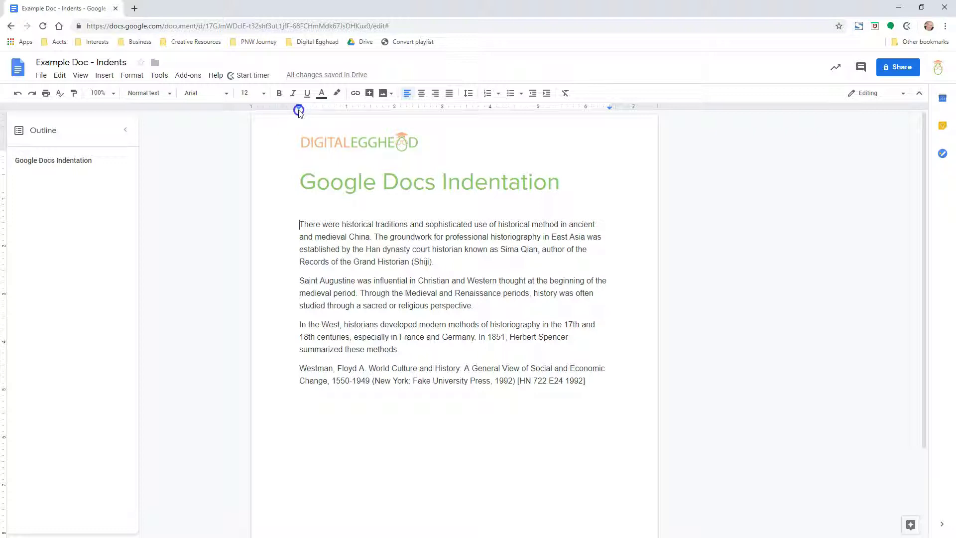
pyautogui.moveTo(298, 107); pyautogui.dragTo(323, 108)
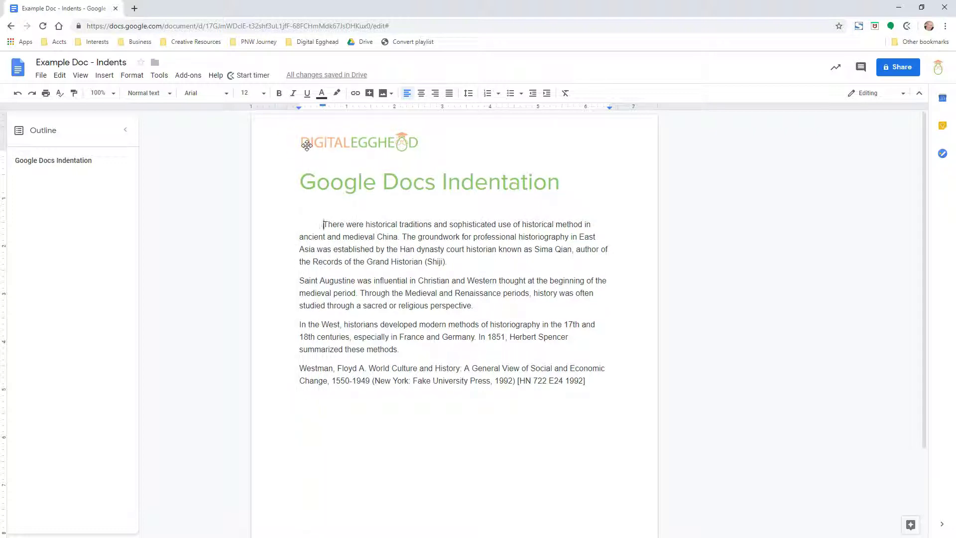
pyautogui.click(277, 138)
pyautogui.click(279, 152)
pyautogui.hotkey('ctrl', 'z')
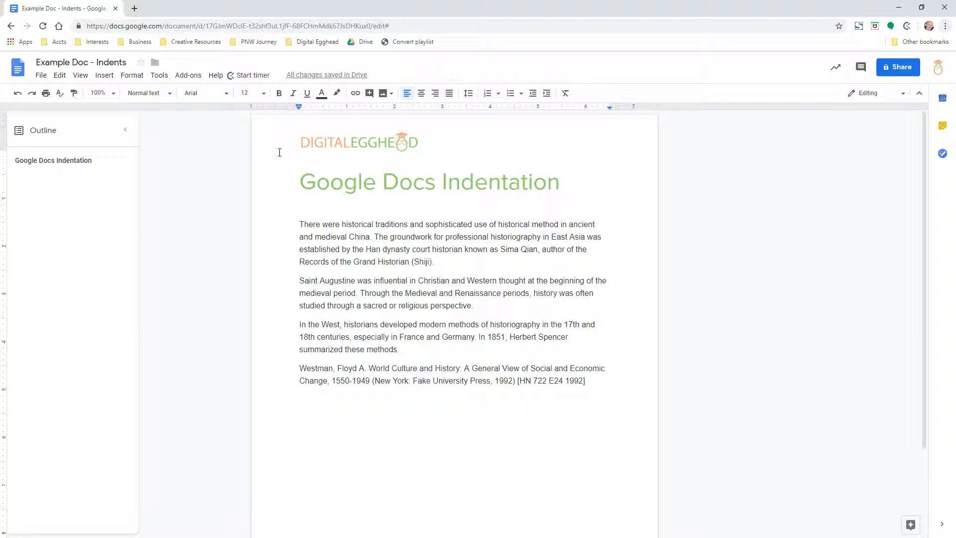
# Give the three body paragraphs a 0.5-inch first-line indent using the ruler.
pyautogui.click(299, 222)
pyautogui.moveTo(299, 223); pyautogui.dragTo(416, 348)
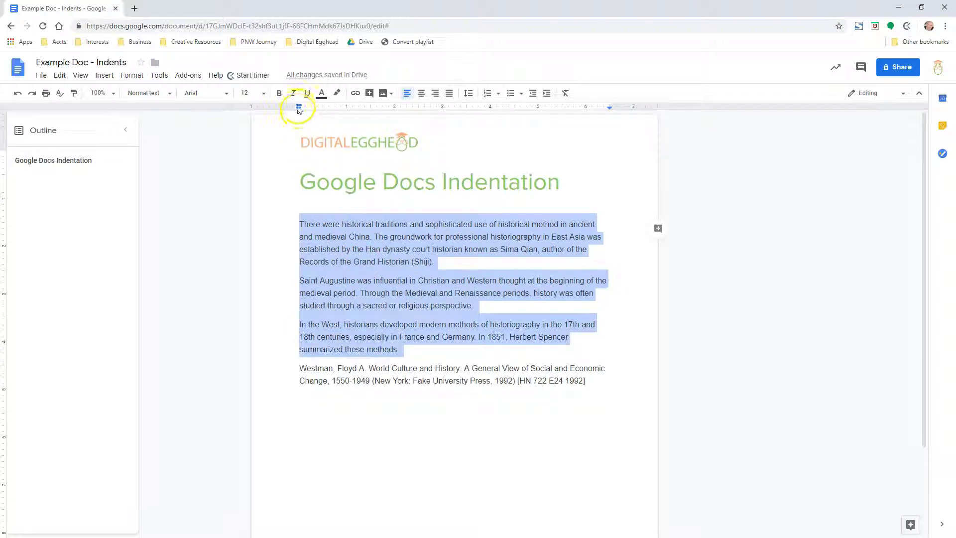
pyautogui.moveTo(299, 110); pyautogui.dragTo(322, 110)
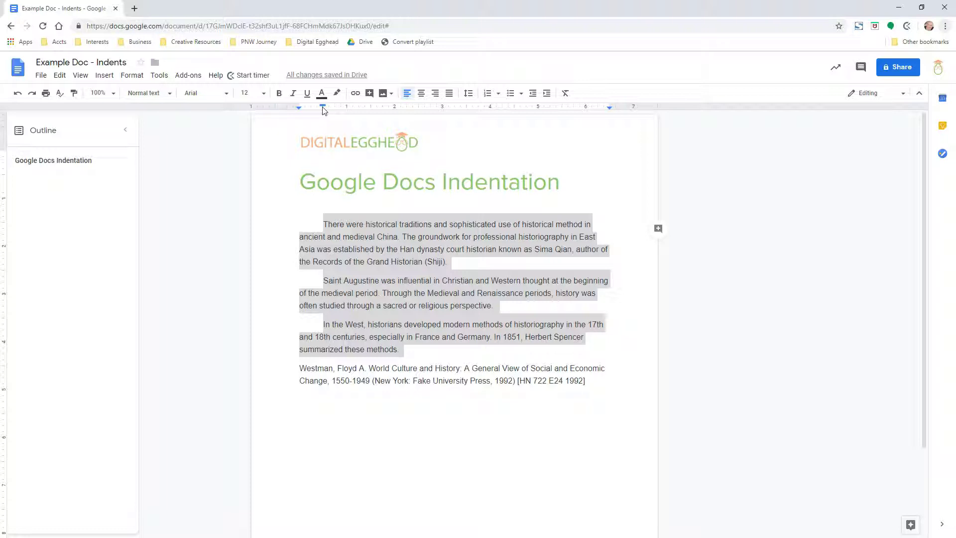
pyautogui.click(323, 111)
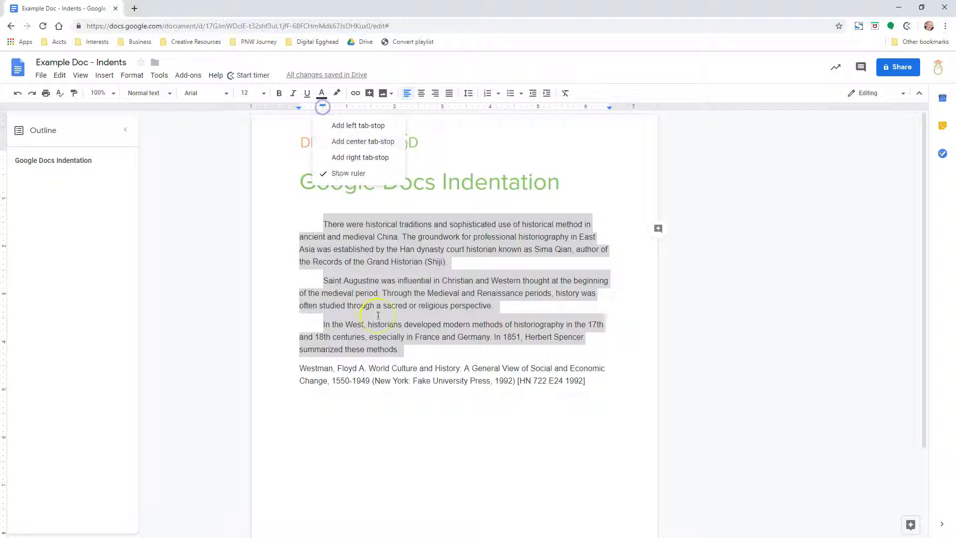
# Add a new indented paragraph reading 'abc' after the third paragraph.
pyautogui.click(416, 355)
pyautogui.press('Return')
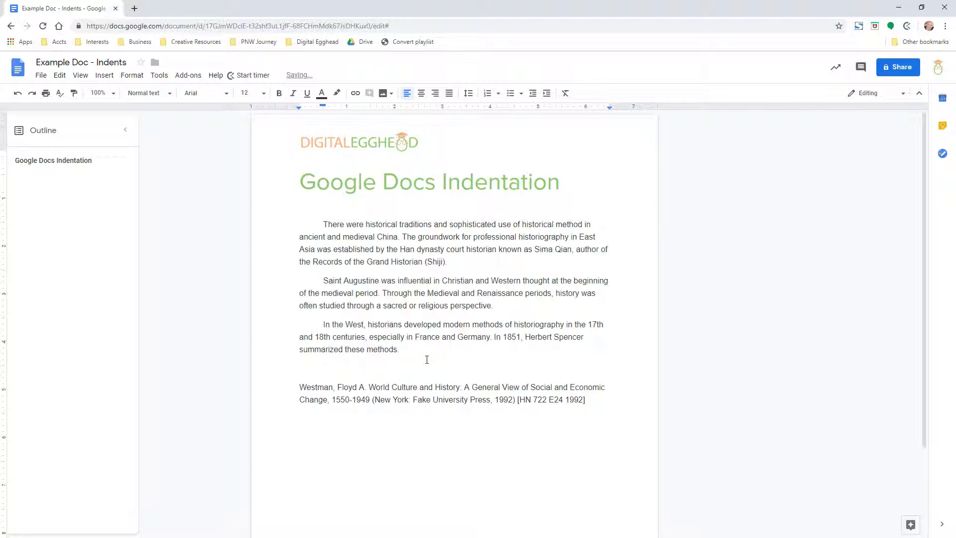
pyautogui.write('abc')
pyautogui.click(423, 359)
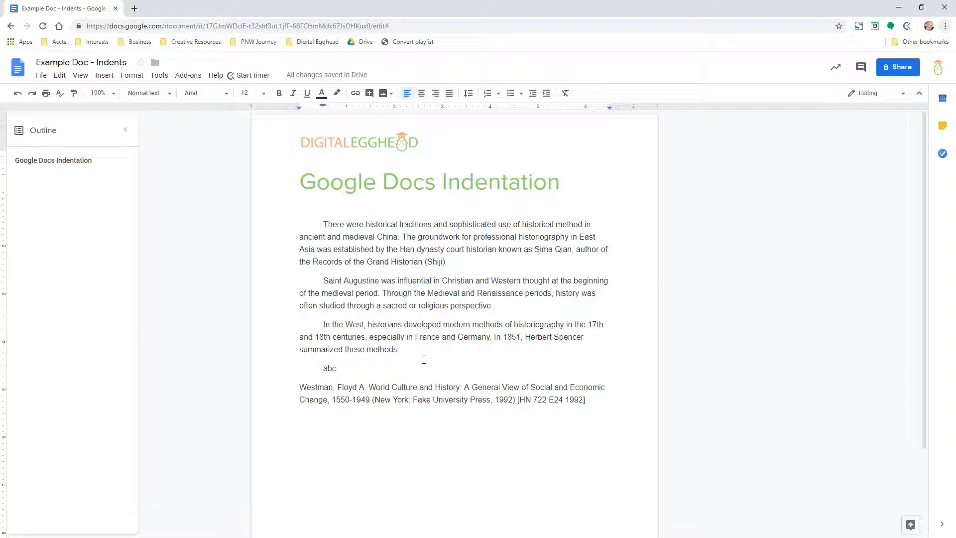
# Indent the citation 0.5 inch from the left, then pull its first line back to the margin.
pyautogui.moveTo(401, 363); pyautogui.dragTo(374, 368)
pyautogui.click(400, 379)
pyautogui.moveTo(598, 399); pyautogui.dragTo(300, 382)
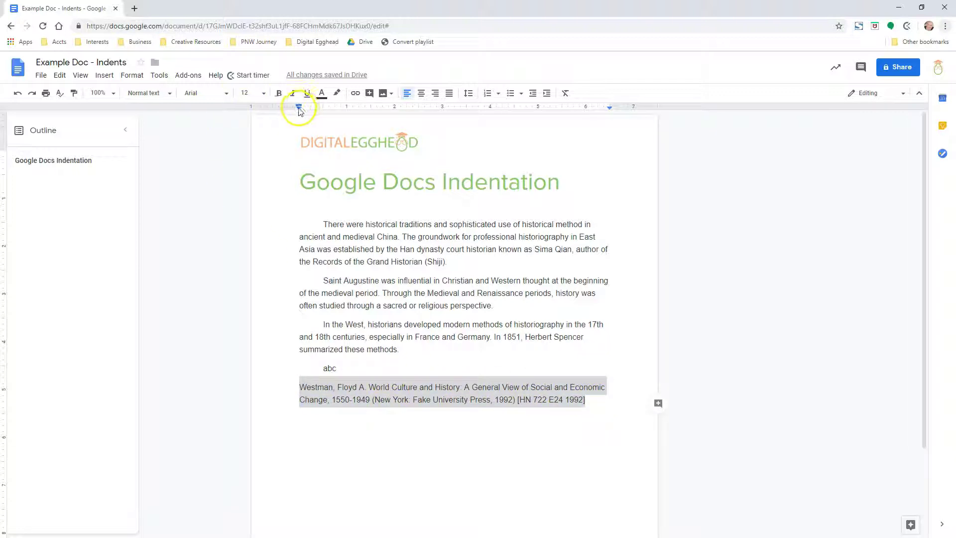
pyautogui.moveTo(298, 108); pyautogui.dragTo(324, 115)
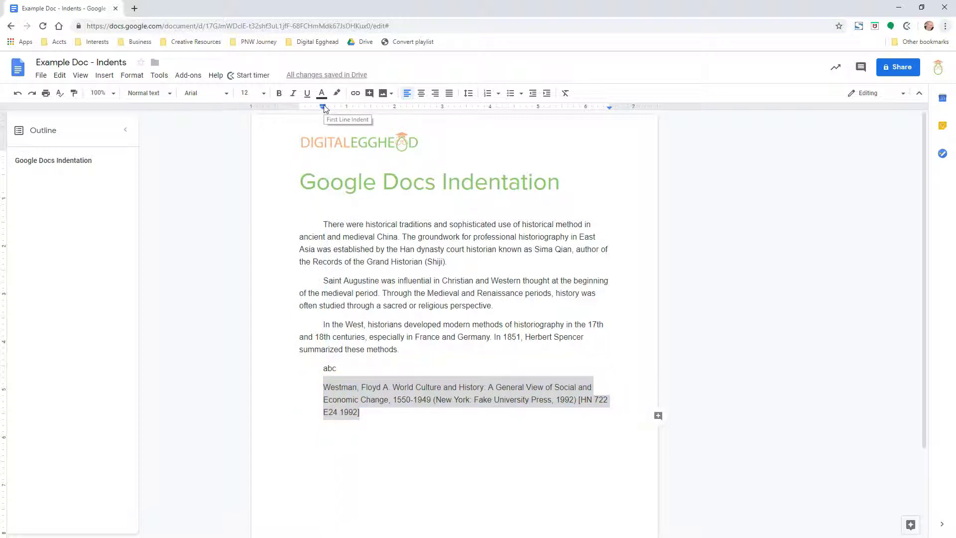
pyautogui.moveTo(323, 106); pyautogui.dragTo(299, 107)
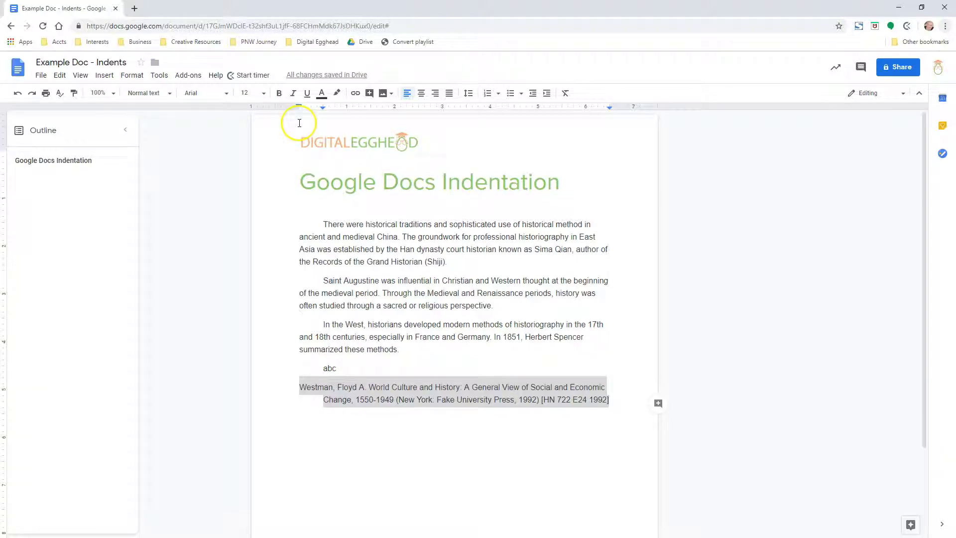
# Undo the citation's hanging indent and the earlier indent edits.
pyautogui.click(297, 121)
pyautogui.click(285, 189)
pyautogui.hotkey('ctrl', 'z')
pyautogui.hotkey('ctrl', 'z')
pyautogui.hotkey('ctrl', 'z')
pyautogui.hotkey('ctrl', 'z')
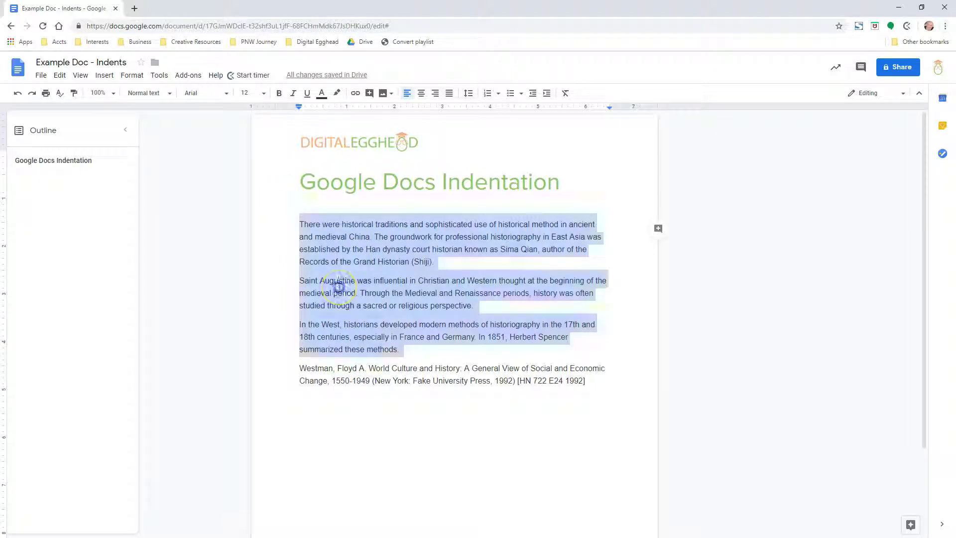
# Increase the three body paragraphs' indent by half an inch, then decrease it back to flush-left.
pyautogui.click(338, 282)
pyautogui.moveTo(404, 351); pyautogui.dragTo(297, 225)
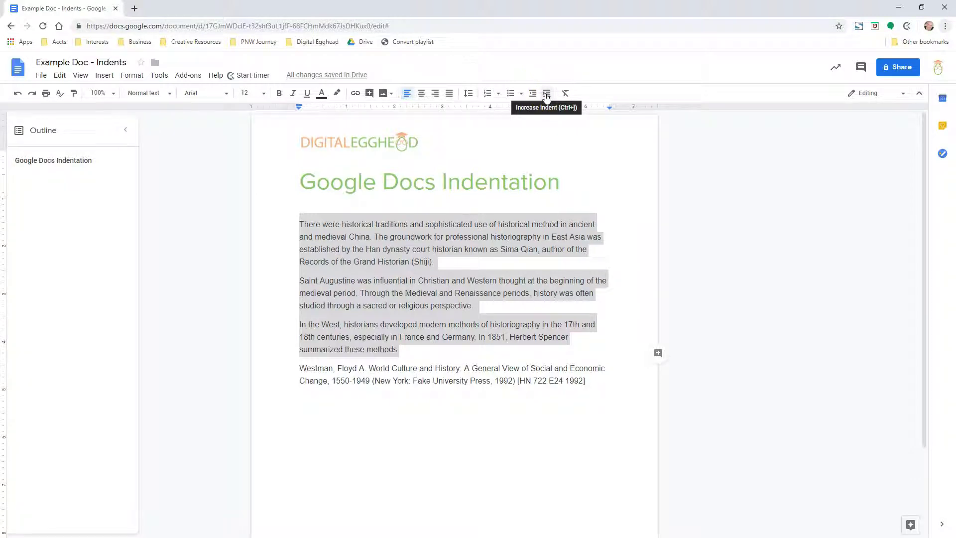
pyautogui.click(546, 94)
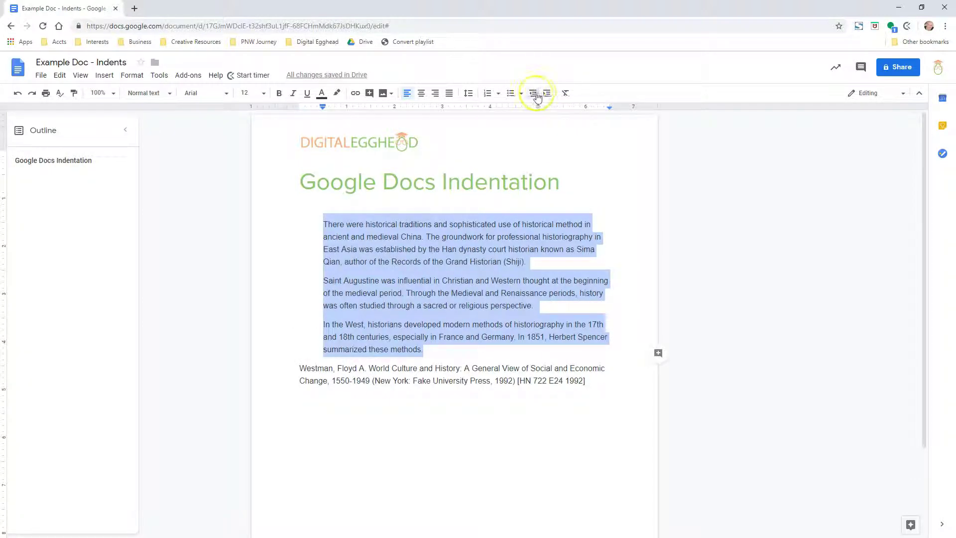
pyautogui.click(535, 96)
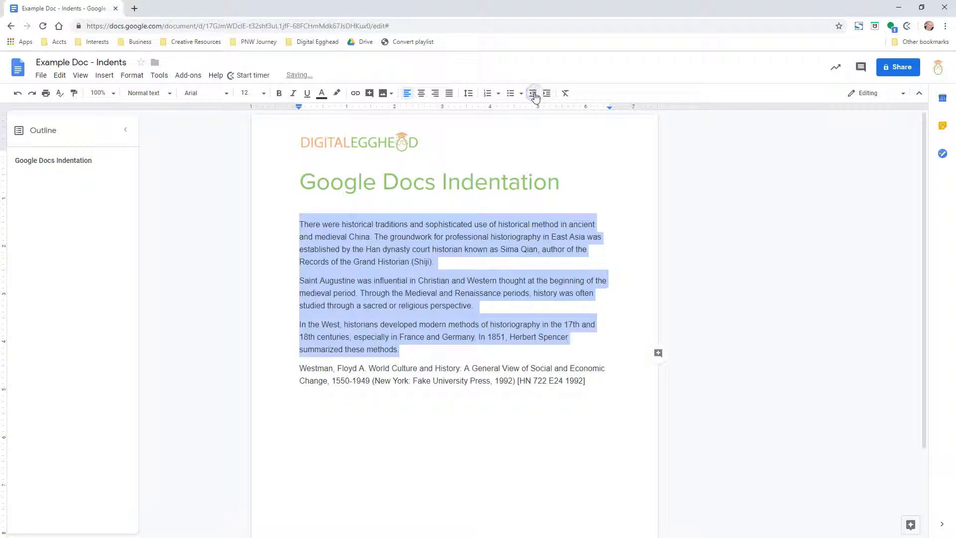
pyautogui.click(522, 135)
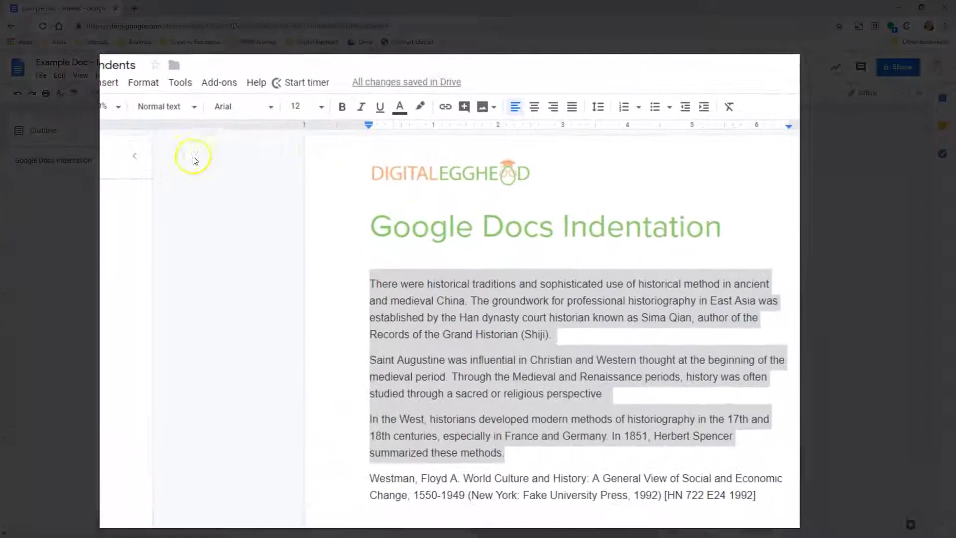
# Bring up Format > Align & indent > Indentation options for the three selected body paragraphs.
pyautogui.click(138, 86)
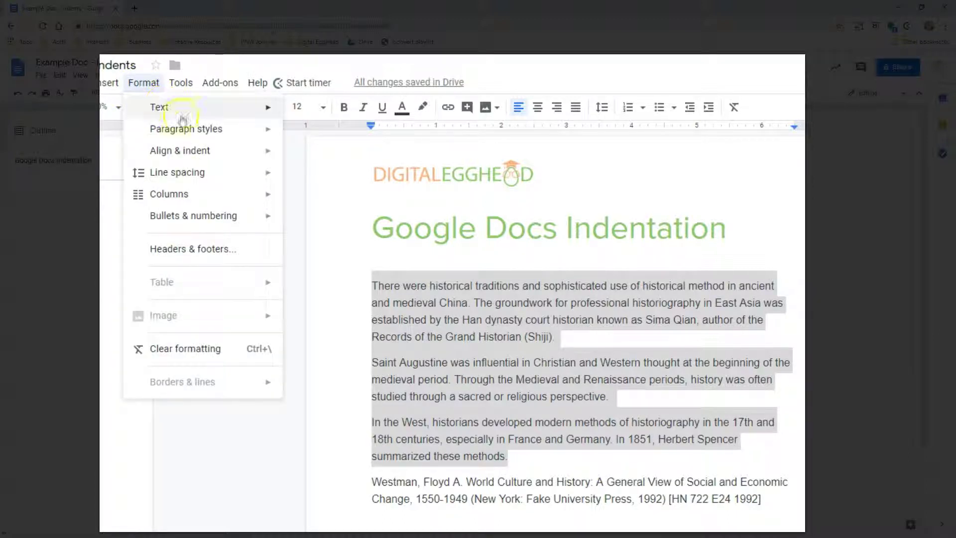
pyautogui.moveTo(189, 151)
pyautogui.click(333, 292)
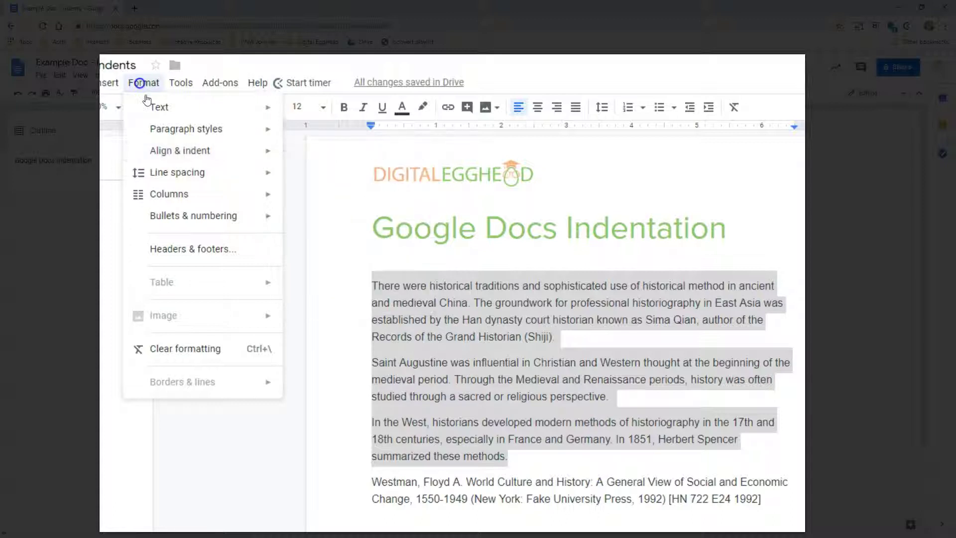
pyautogui.click(177, 149)
pyautogui.click(343, 299)
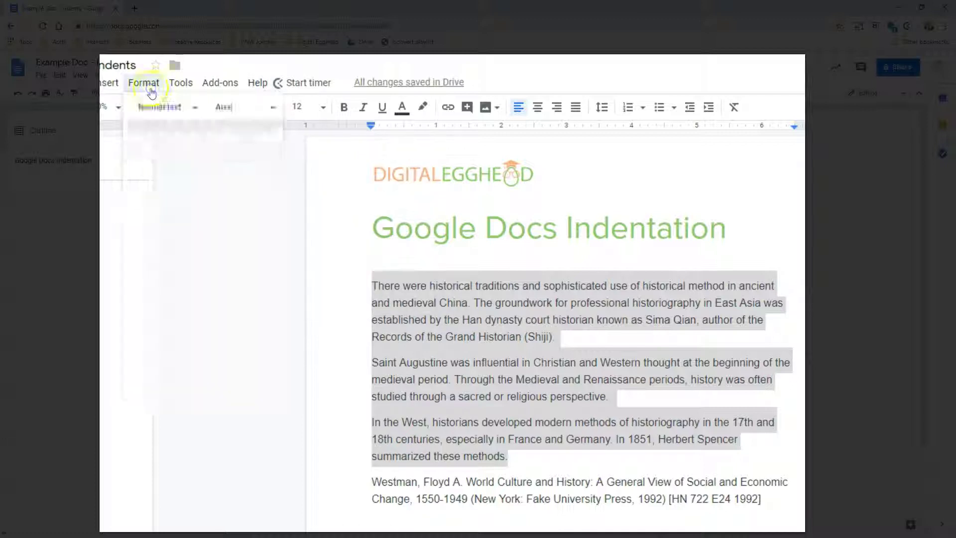
pyautogui.click(146, 85)
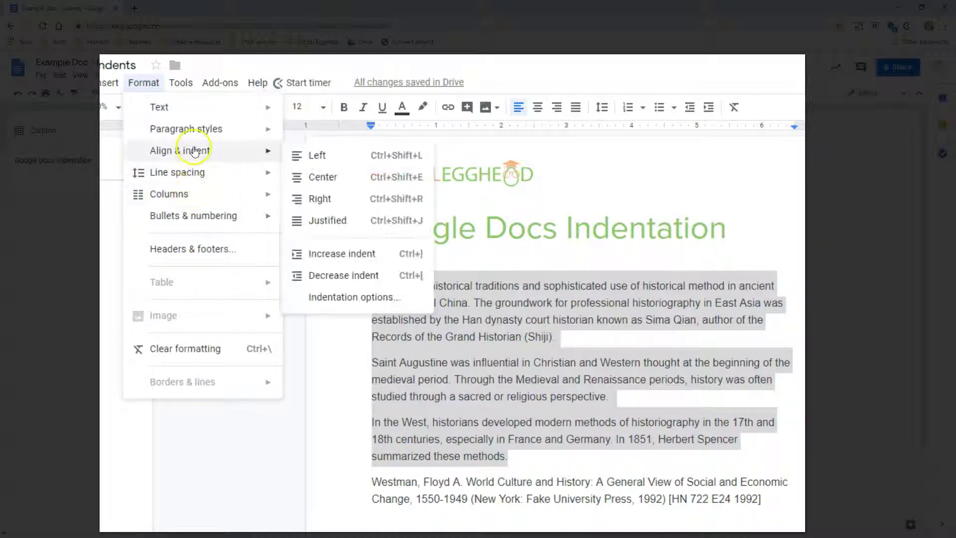
pyautogui.moveTo(209, 150)
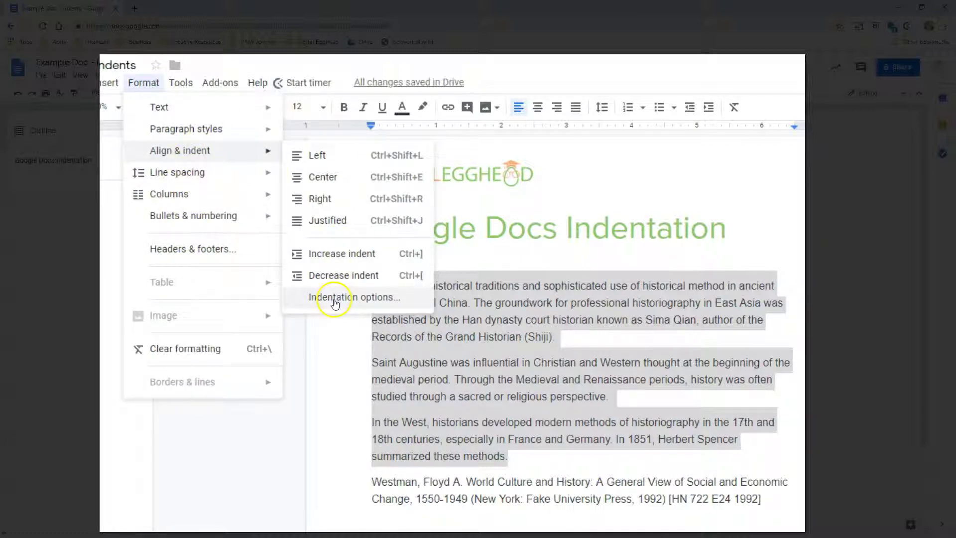
pyautogui.click(412, 301)
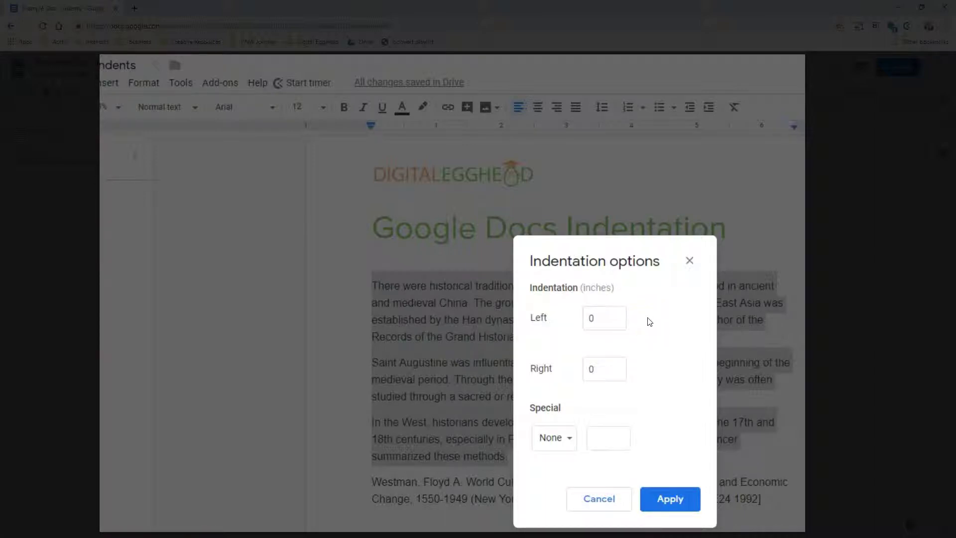
# Set the Special indent to Hanging at 0.5 inch and apply it to the paragraphs.
pyautogui.click(605, 315)
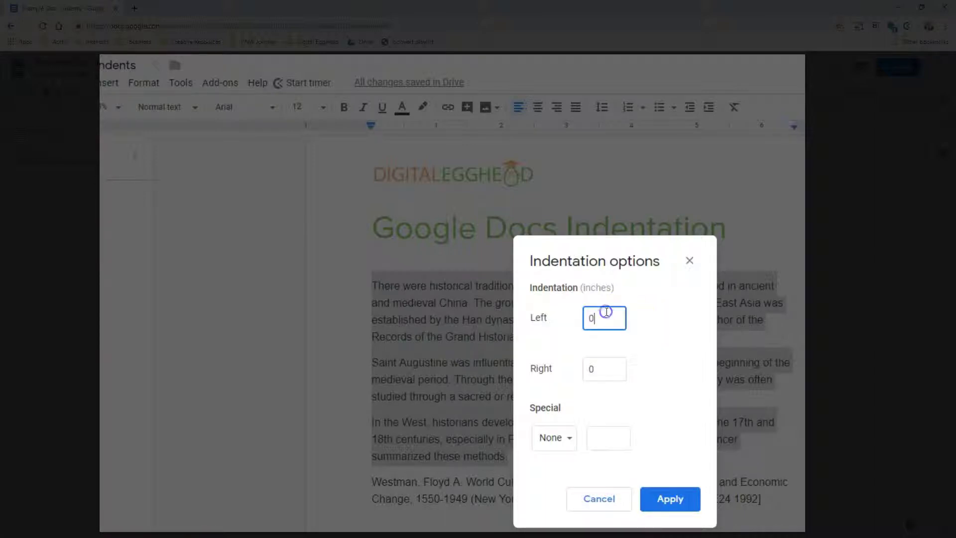
pyautogui.click(601, 366)
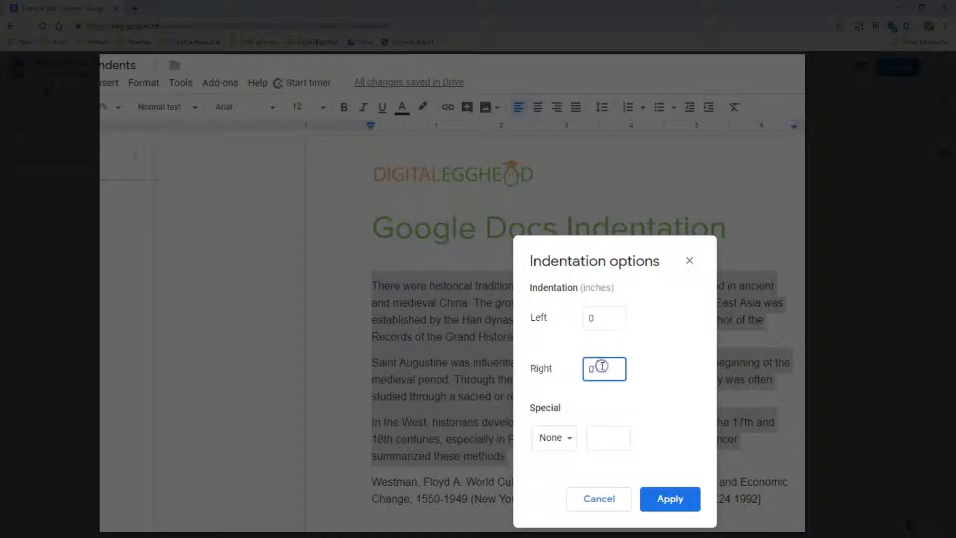
pyautogui.click(572, 440)
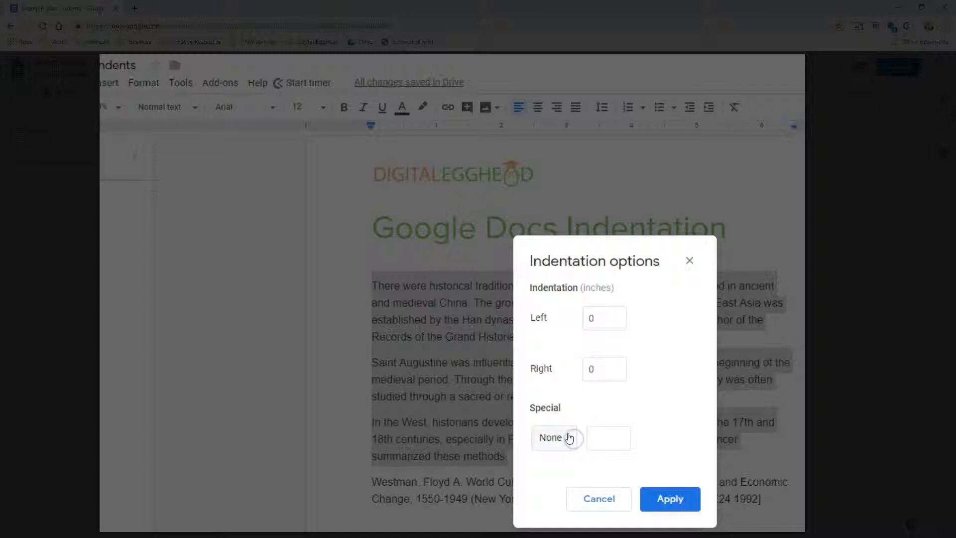
pyautogui.click(569, 438)
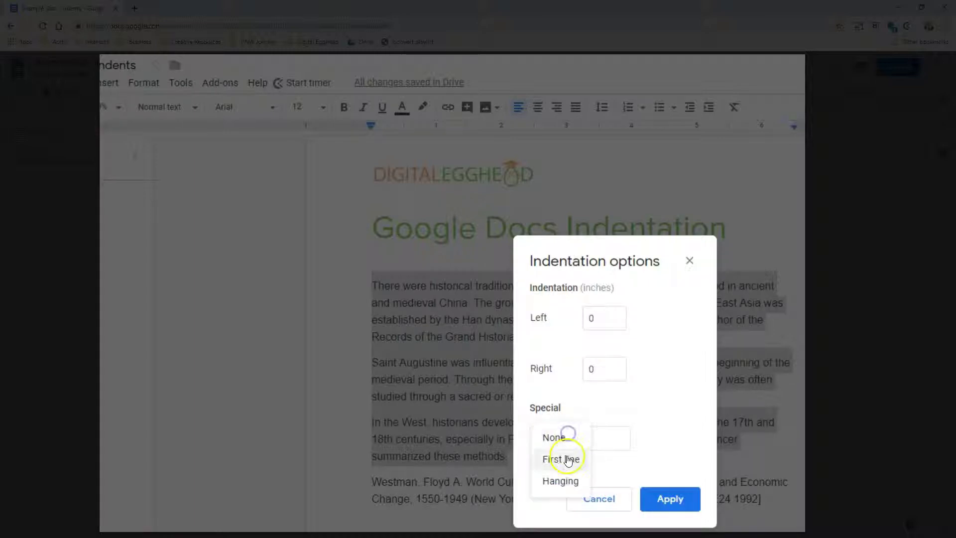
pyautogui.click(564, 456)
pyautogui.click(618, 435)
pyautogui.click(569, 438)
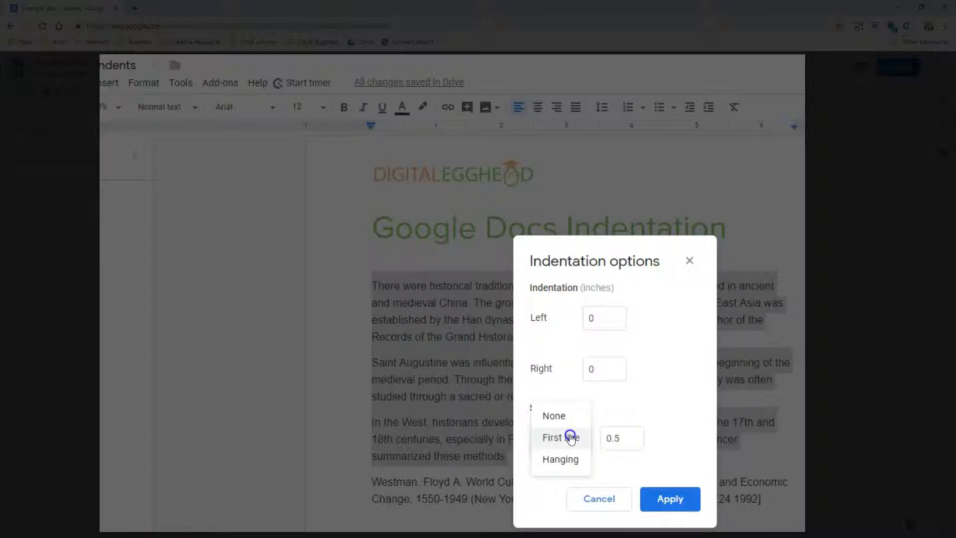
pyautogui.click(564, 463)
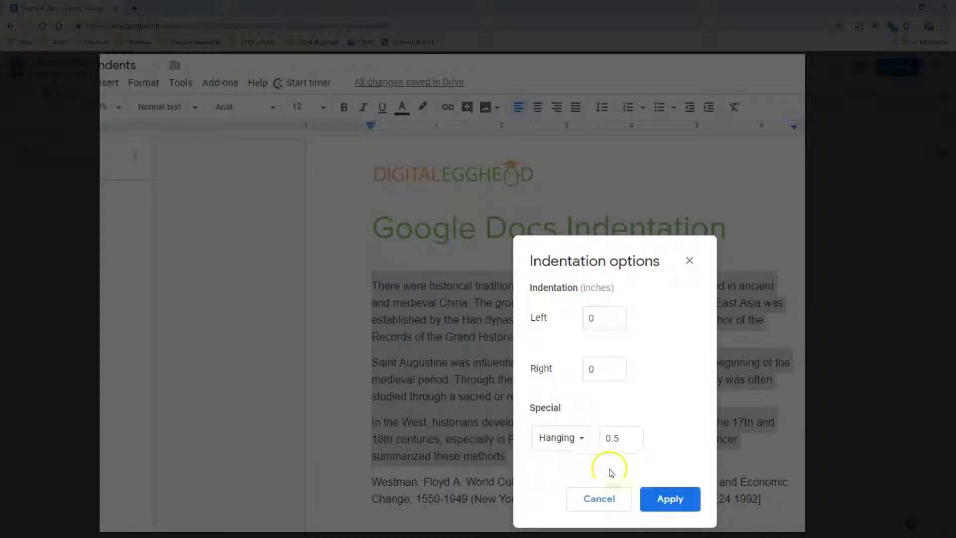
pyautogui.click(678, 500)
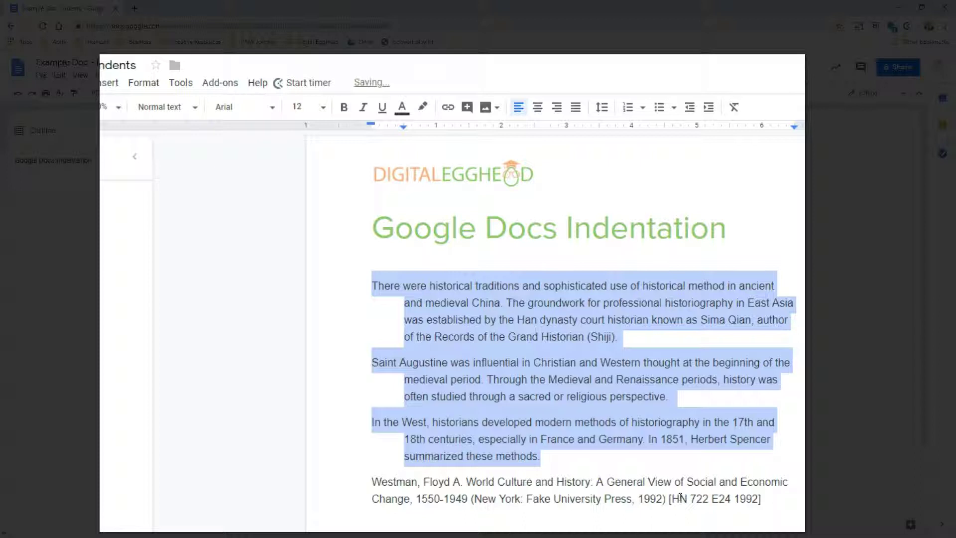